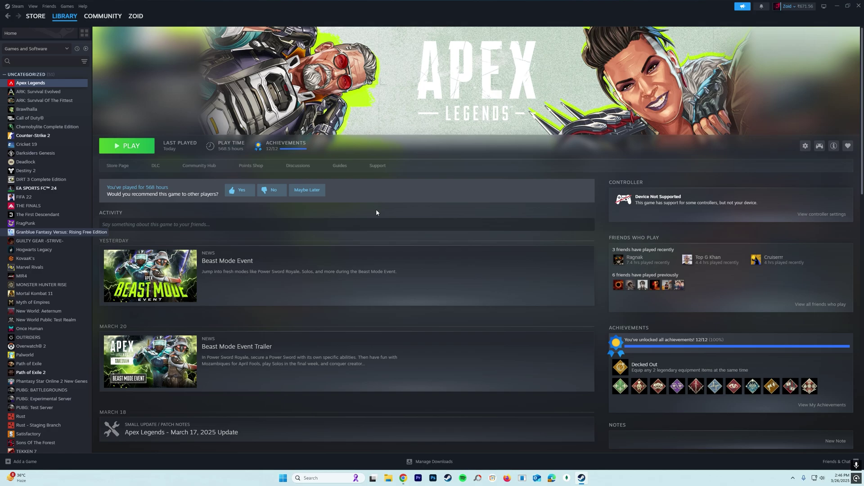
- Launch Apex Legends from the library, check the running game, and dismiss the Apex Badware Detected error message
{"action": "left_click", "coordinate": [132, 153]}
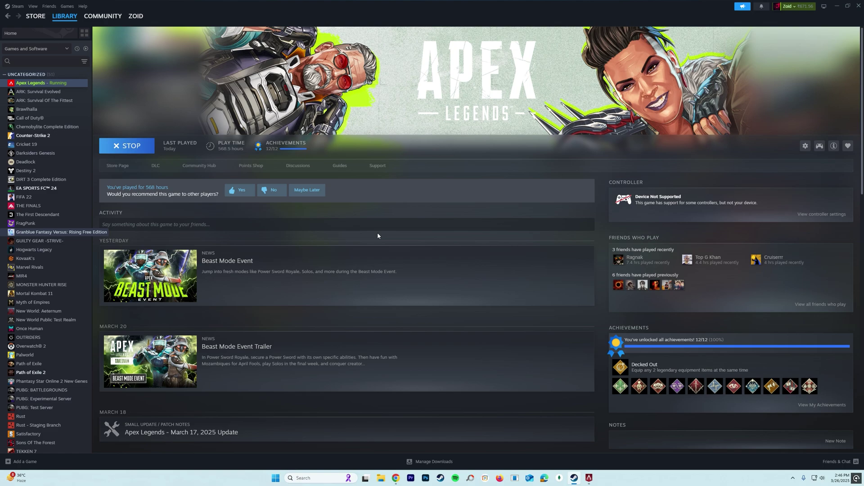
{"action": "left_click", "coordinate": [588, 478]}
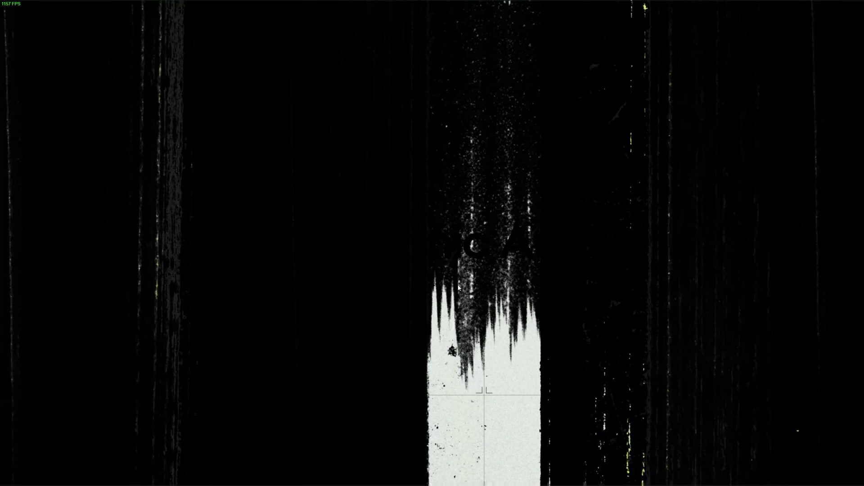
{"action": "key", "text": "super"}
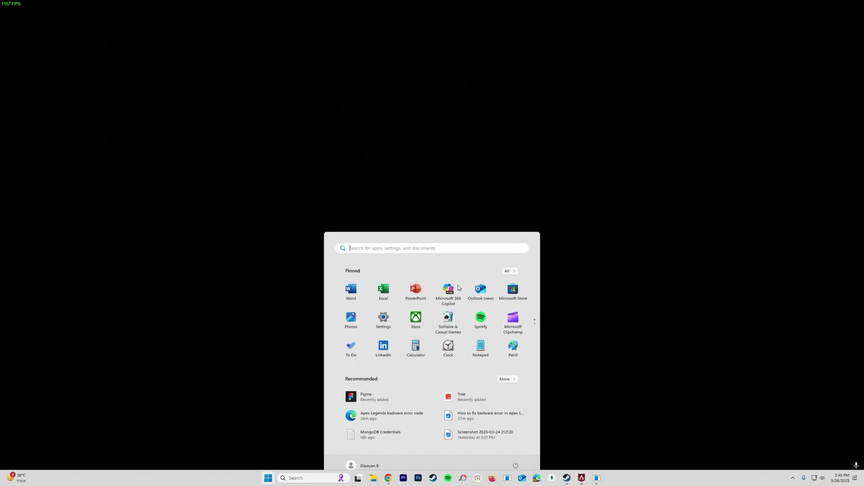
{"action": "key", "text": "super"}
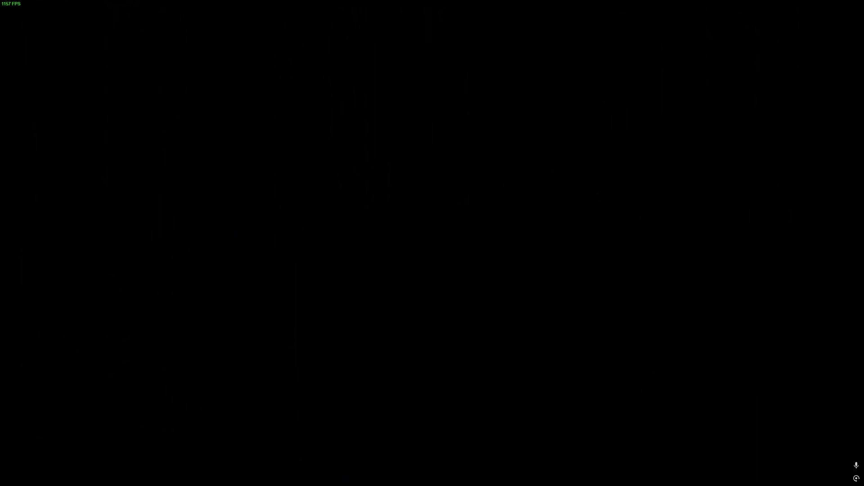
{"action": "key", "text": "alt+Tab"}
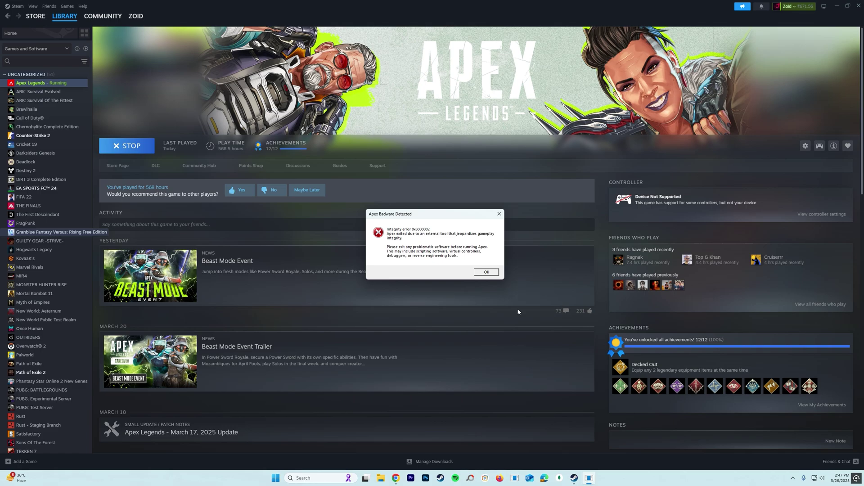
{"action": "left_click", "coordinate": [486, 272]}
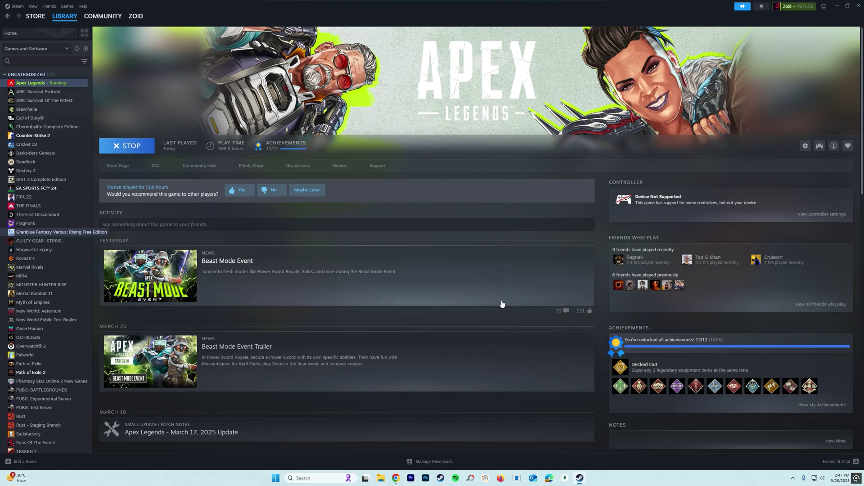
- Display the list of available sound output devices
{"action": "left_click", "coordinate": [817, 479]}
{"action": "left_click", "coordinate": [849, 439]}
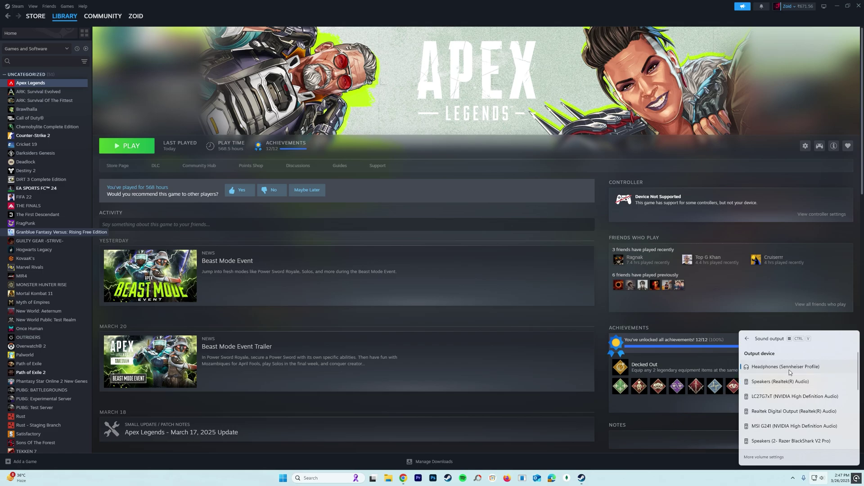
- Search Windows for "control" and open Control Panel
{"action": "left_click", "coordinate": [338, 478]}
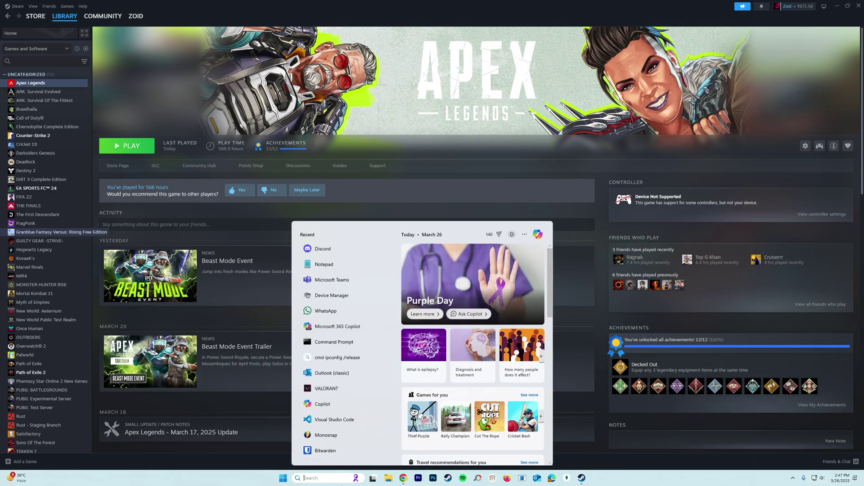
{"action": "type", "text": "mmsys.cpl"}
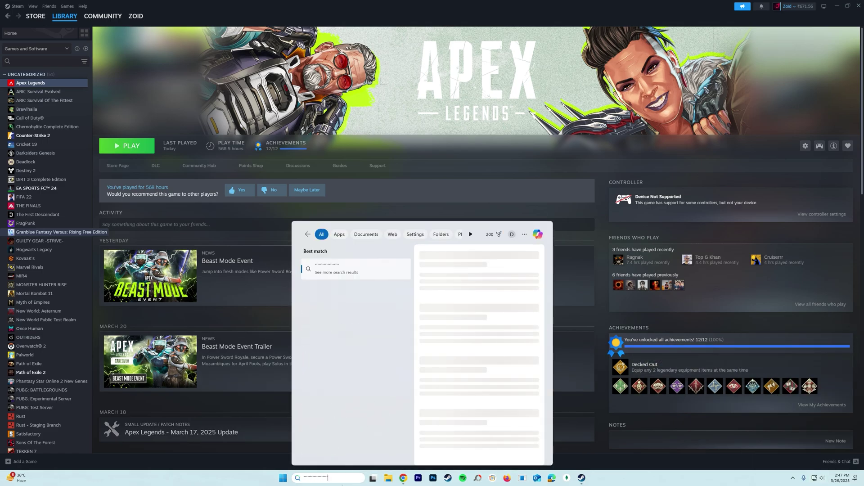
{"action": "key", "text": "BackSpace"}
{"action": "key", "text": "BackSpace"}
{"action": "key", "text": "BackSpace"}
{"action": "key", "text": "BackSpace"}
{"action": "key", "text": "BackSpace"}
{"action": "key", "text": "BackSpace"}
{"action": "key", "text": "BackSpace"}
{"action": "key", "text": "BackSpace"}
{"action": "key", "text": "BackSpace"}
{"action": "type", "text": "contro"}
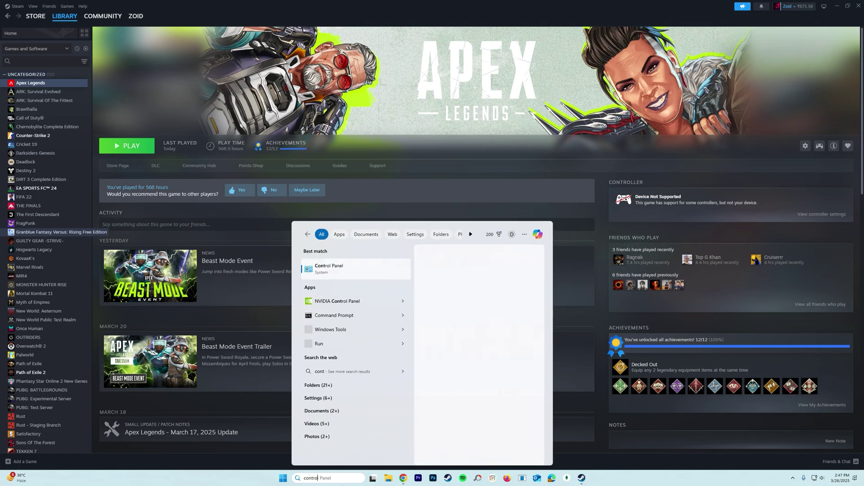
{"action": "type", "text": "l"}
{"action": "key", "text": "Return"}
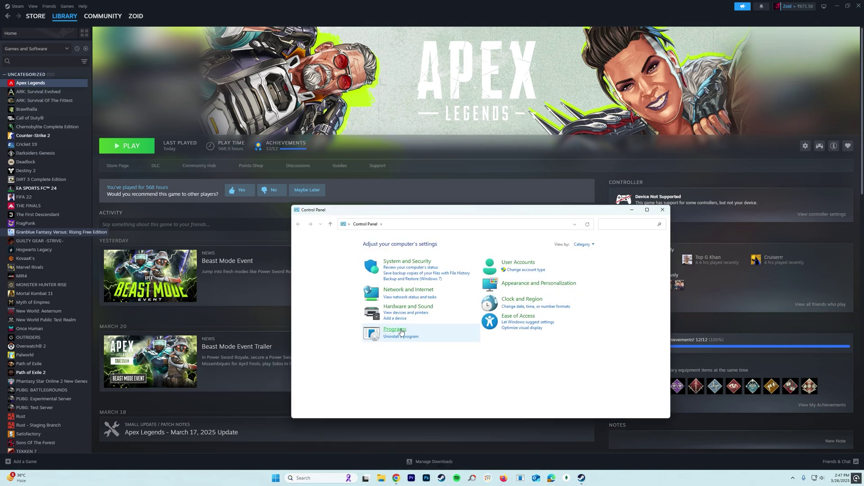
- Open the list of installed programs in Control Panel for uninstalling a program
{"action": "type", "text": "`"}
{"action": "key", "text": "BackSpace"}
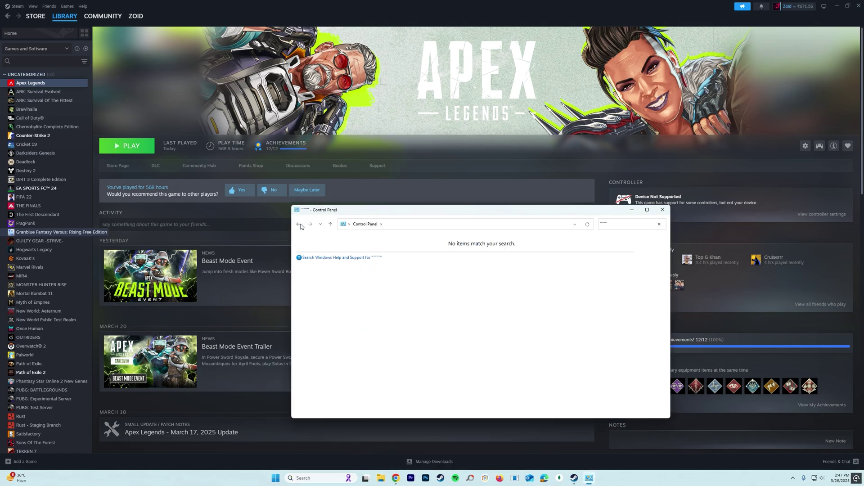
{"action": "left_click", "coordinate": [399, 337]}
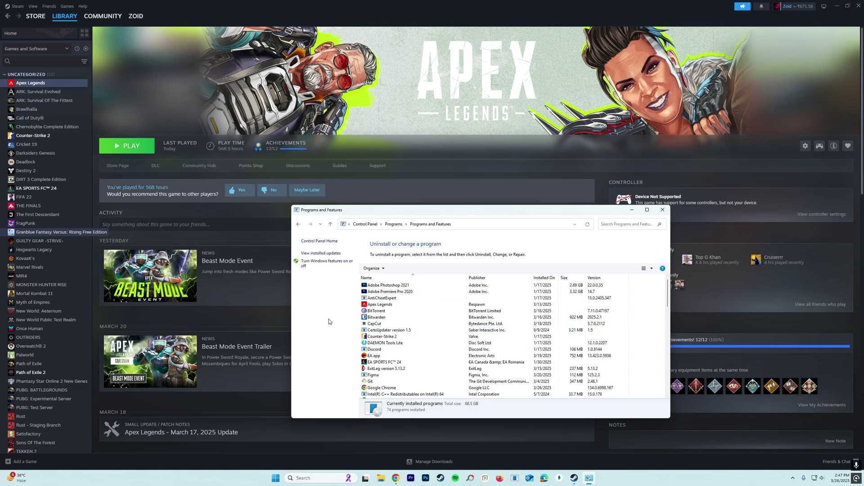
- Uninstall DAEMON Tools Lite and reboot the PC to finish the uninstallation
{"action": "left_click", "coordinate": [397, 344]}
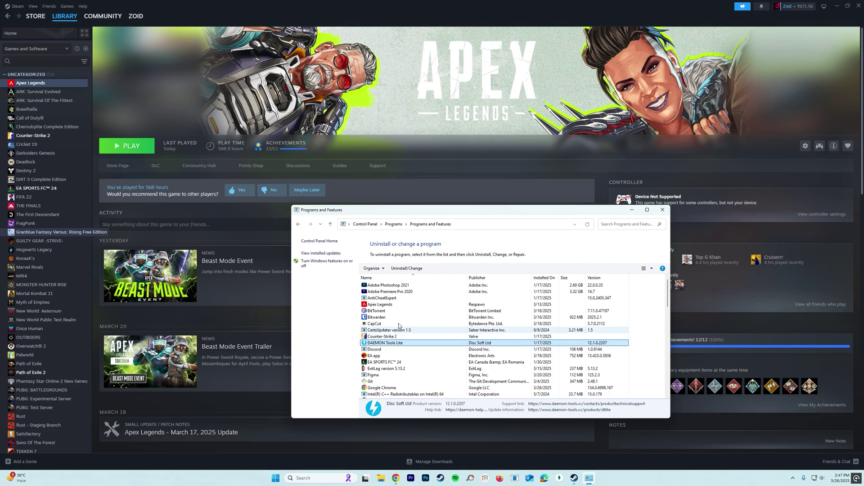
{"action": "left_click", "coordinate": [401, 272]}
{"action": "left_click", "coordinate": [465, 292]}
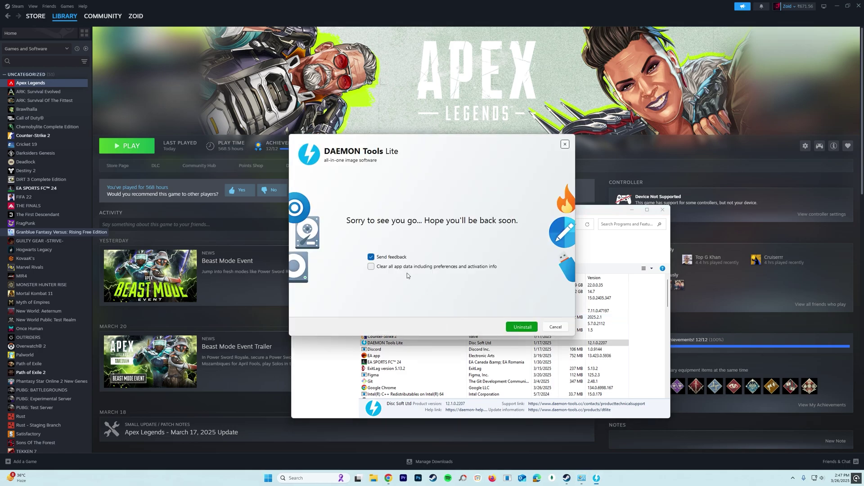
{"action": "left_click", "coordinate": [403, 270]}
{"action": "left_click", "coordinate": [522, 327]}
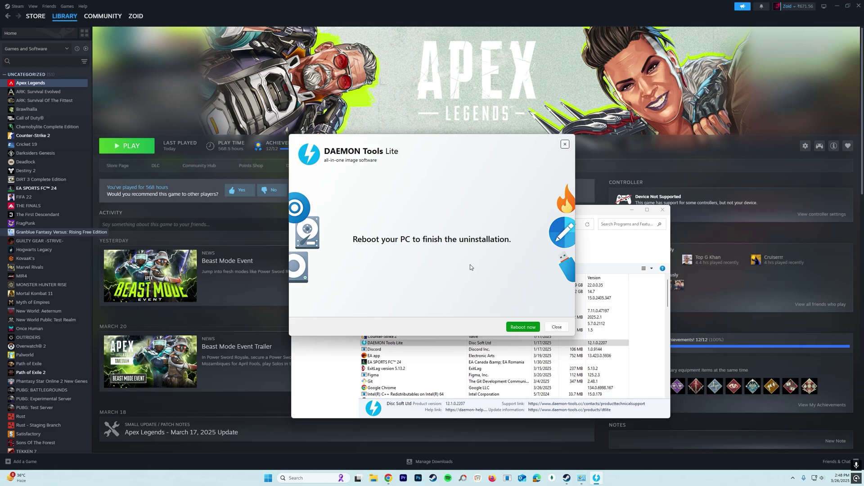
{"action": "left_click", "coordinate": [526, 327]}
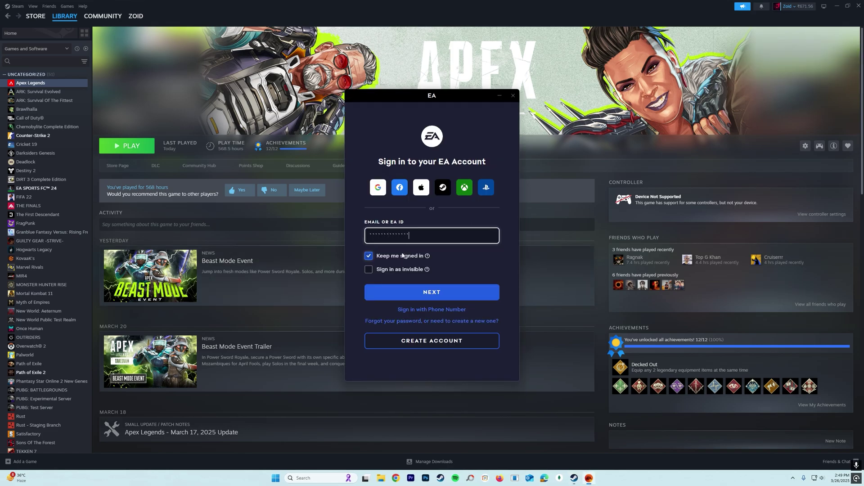
- Close the EA account sign-in window and launch Apex Legends from the library again
{"action": "left_click", "coordinate": [513, 95]}
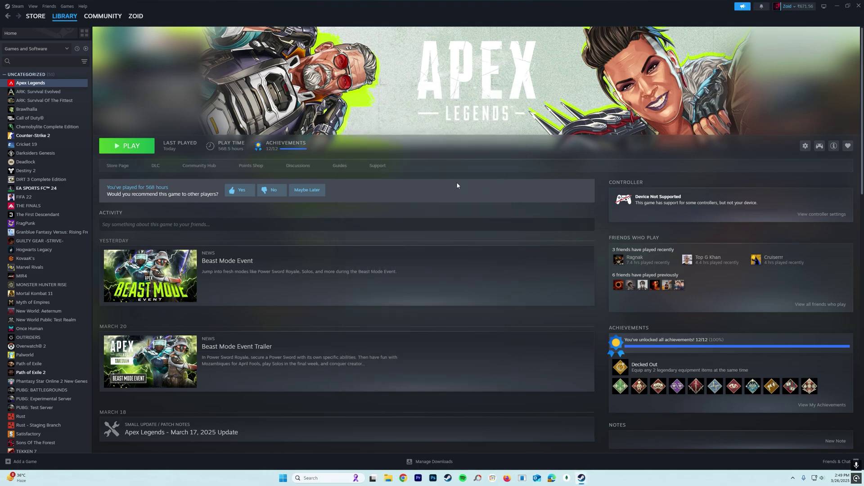
{"action": "left_click", "coordinate": [129, 148]}
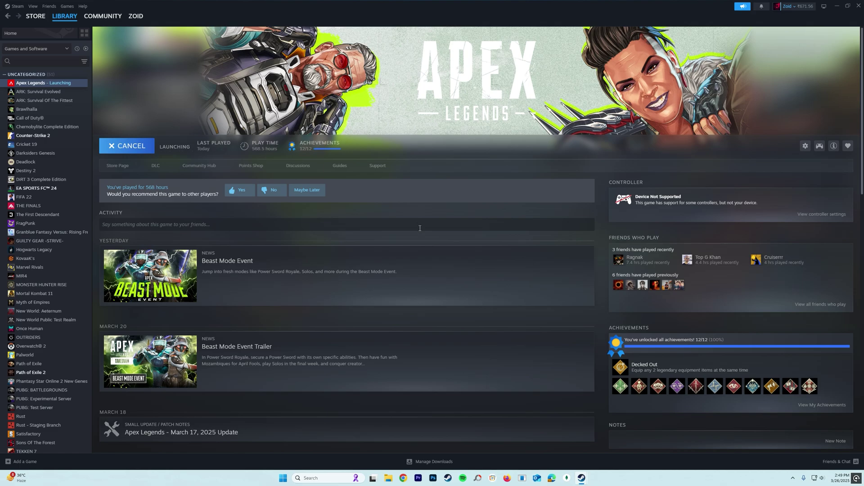